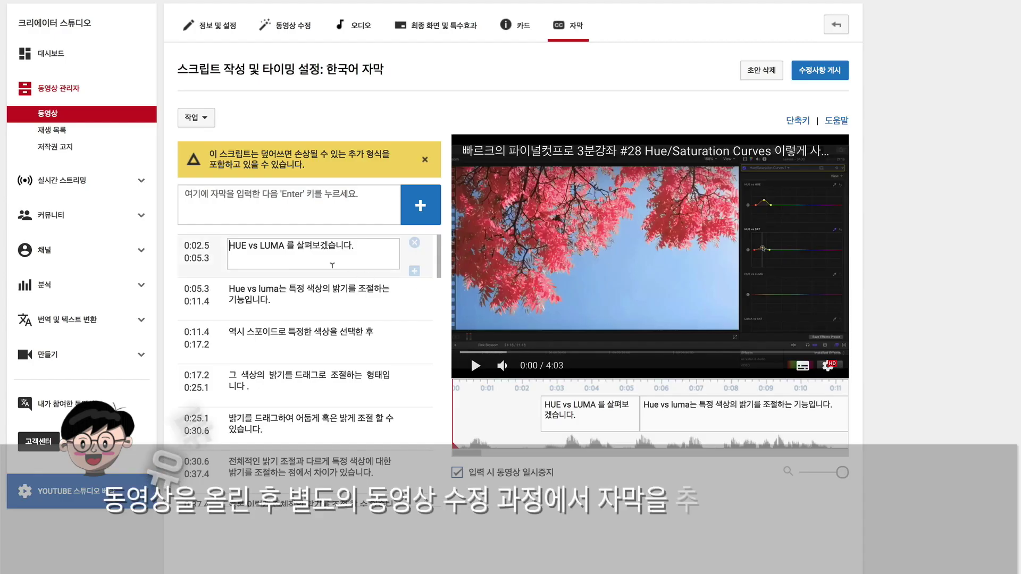
Select the second caption line in YouTube Studio's Korean subtitle editor to begin editing it.
click(338, 294)
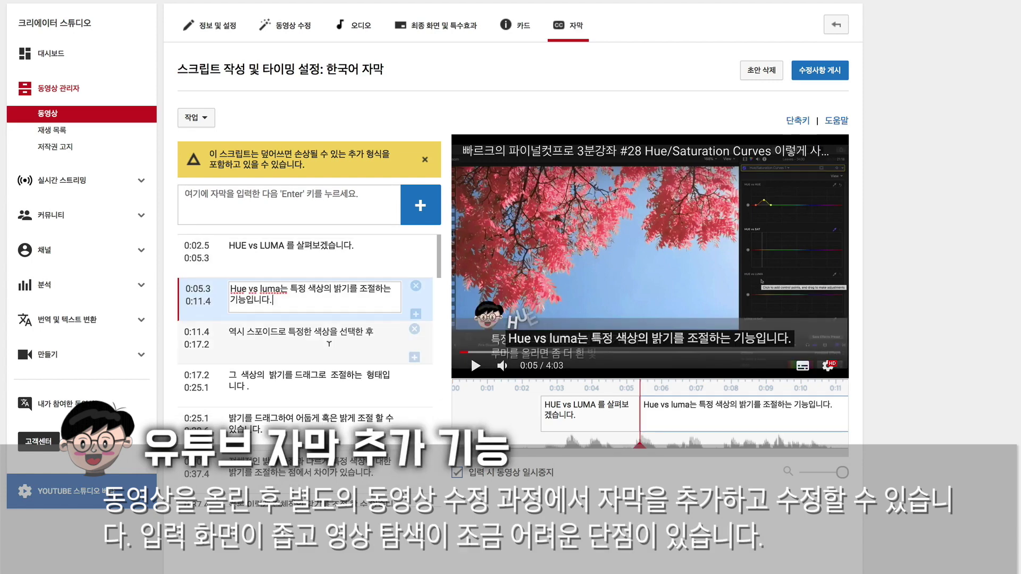
Fix the 0:17.2 Korean caption so it ends with '형태입니다.' instead of a stray spaced period.
click(329, 343)
click(333, 378)
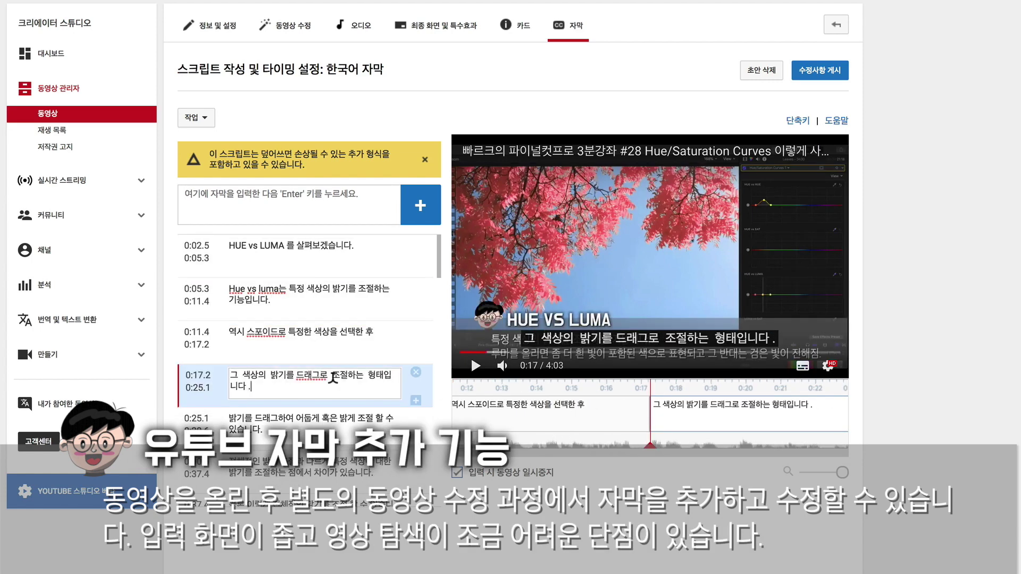
key(BackSpace)
key(BackSpace)
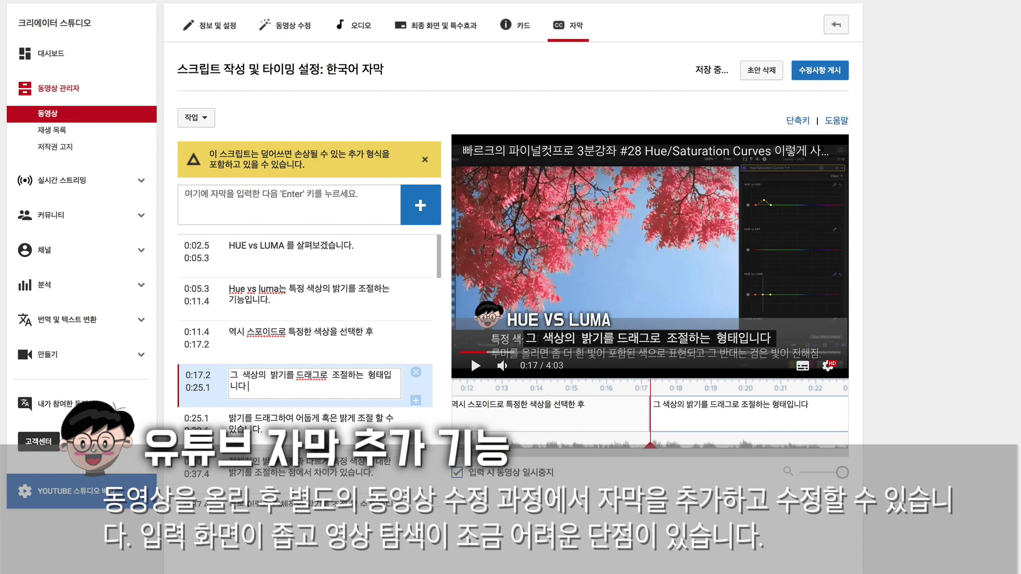
text(.)
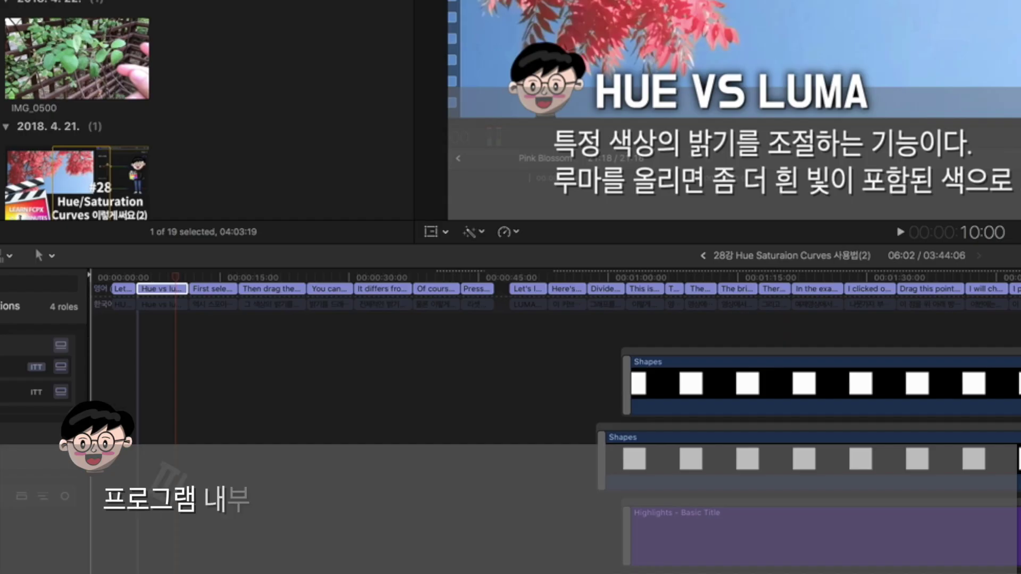
Inspect the 'Then drag the brightness of the color.' caption's display options, then enable English subtitles on YouTube.
click(212, 288)
click(246, 294)
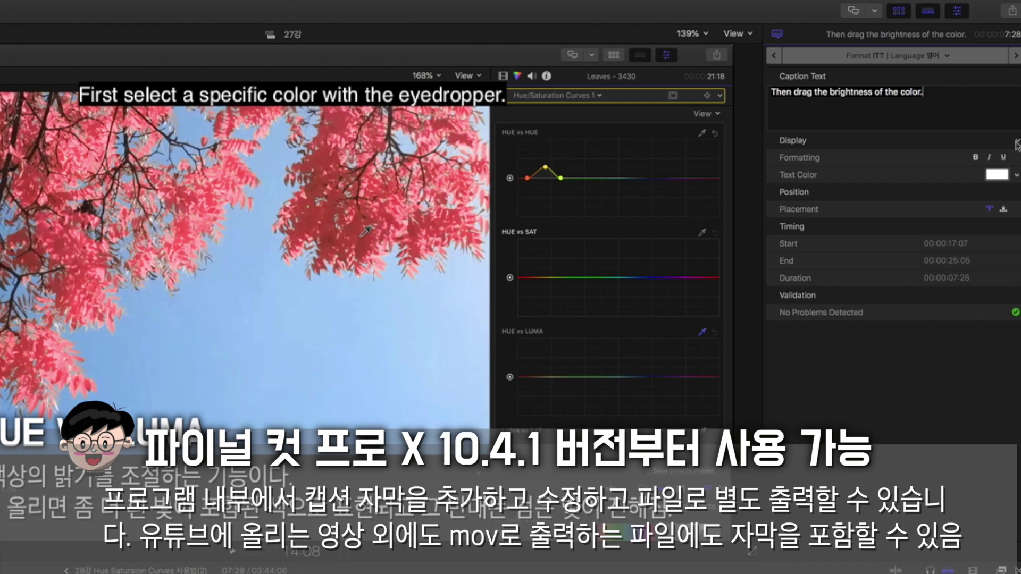
click(1017, 142)
click(884, 143)
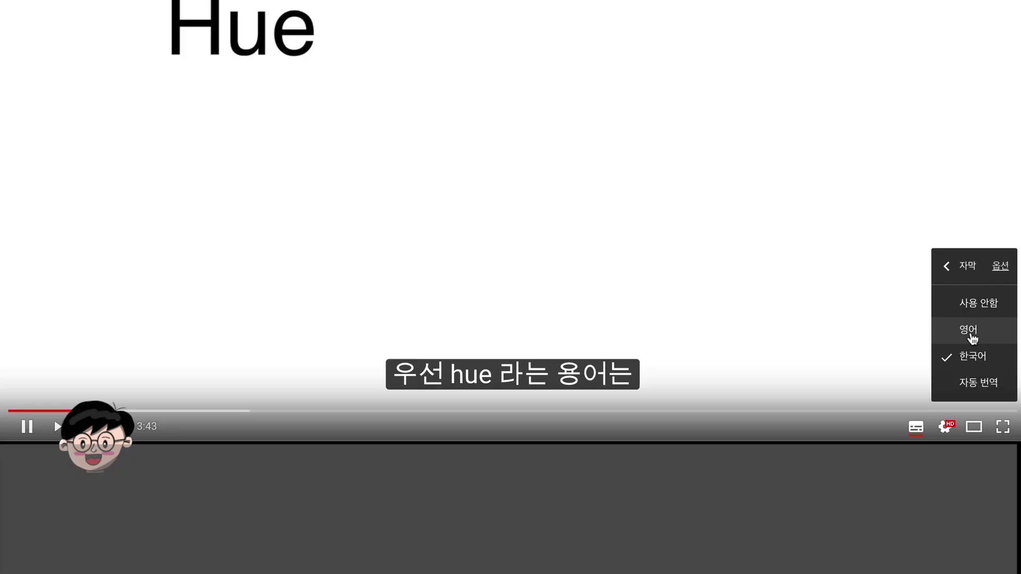
click(970, 335)
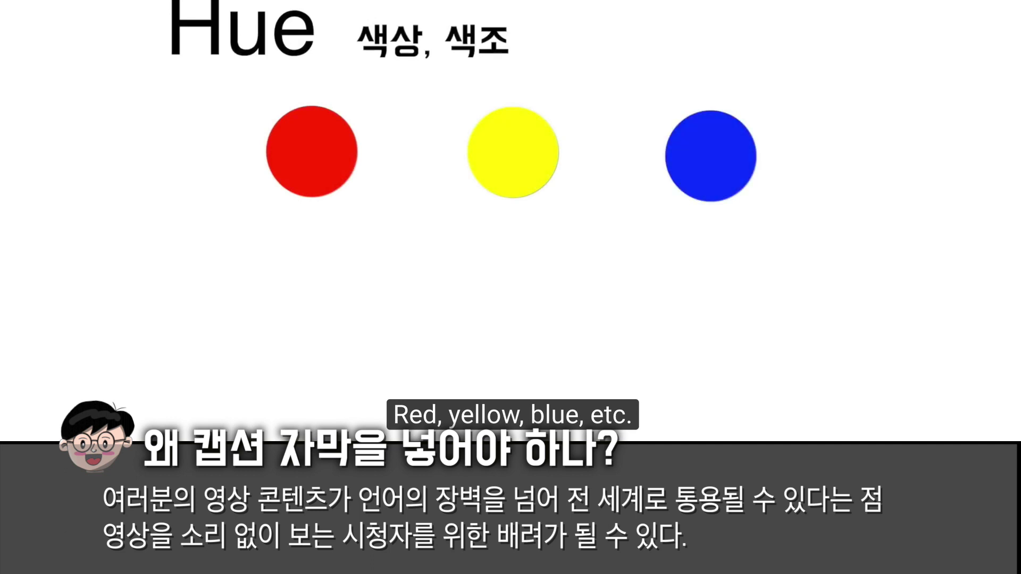
Show the 29강 event listing the 29강 캡션자막 and 29강 캡션자막 예제 projects in Final Cut Pro.
mouse_move(447, 437)
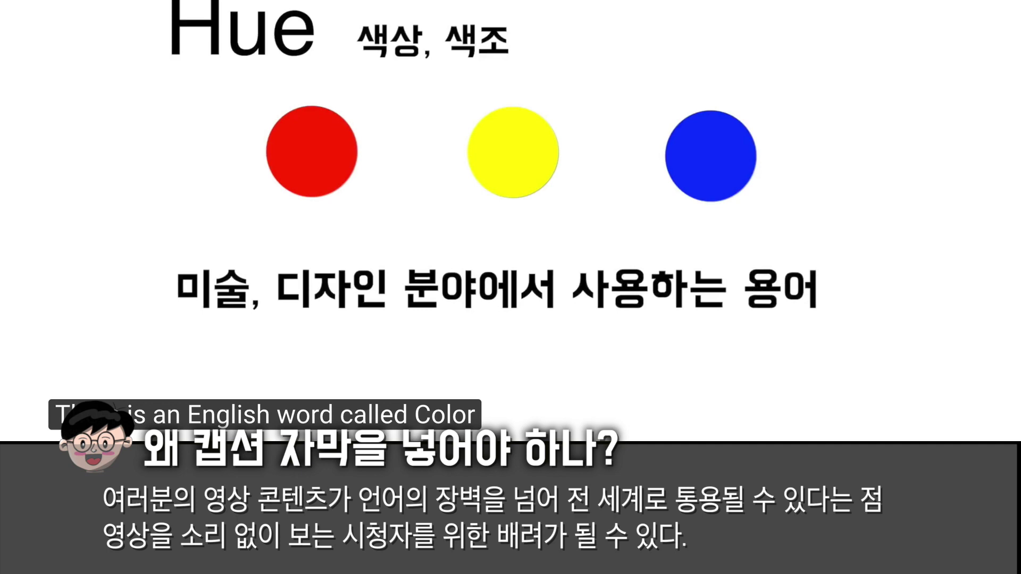
mouse_move(979, 437)
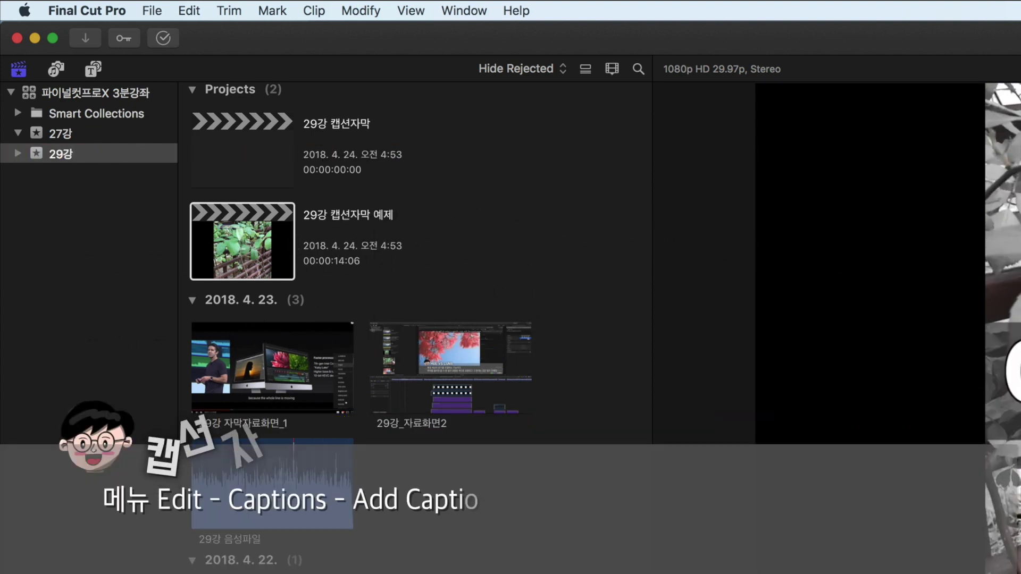
Add an empty English ITT caption at 00:00:10:00 using Edit > Captions > Add Caption.
click(183, 10)
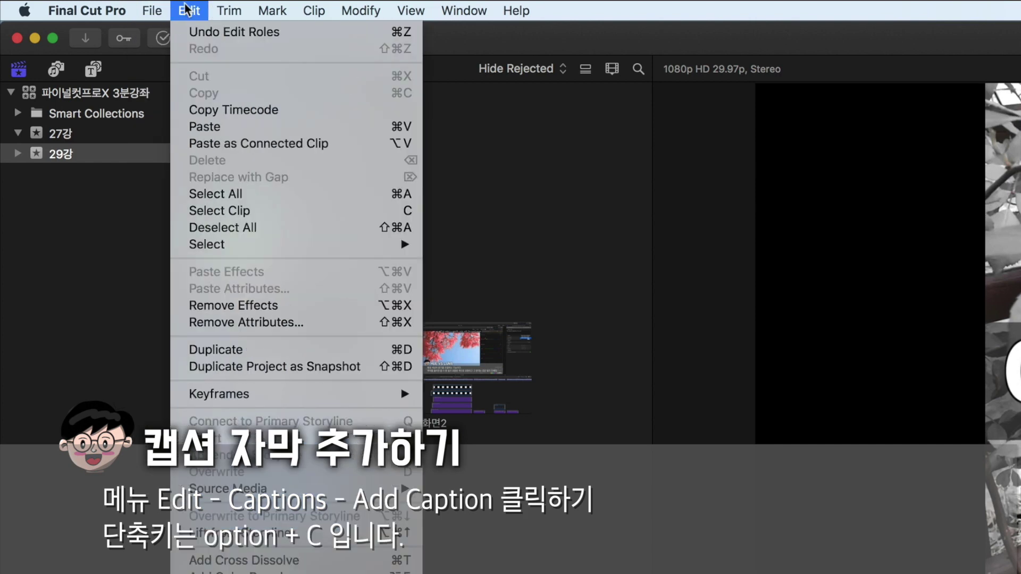
mouse_move(366, 413)
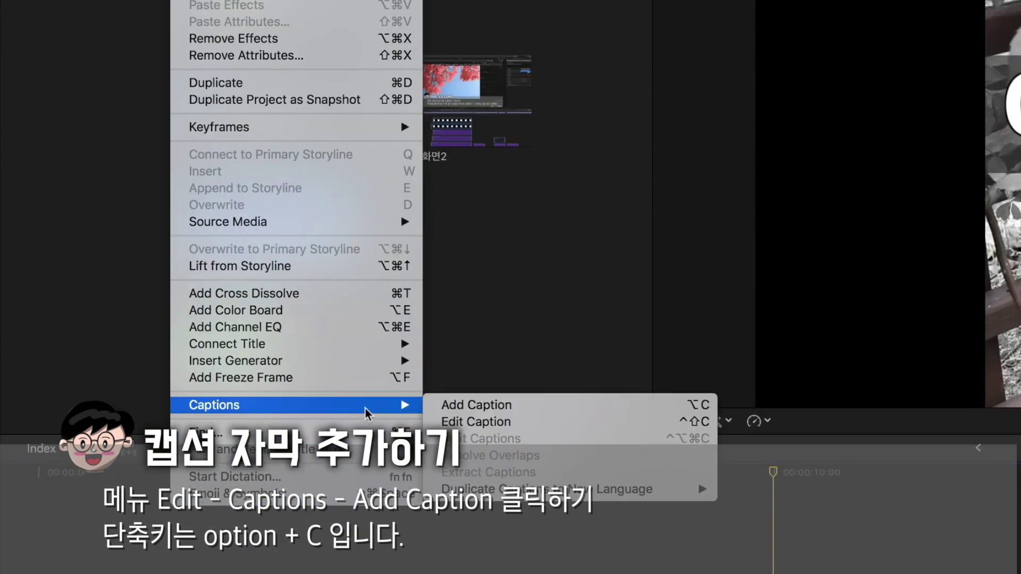
click(541, 412)
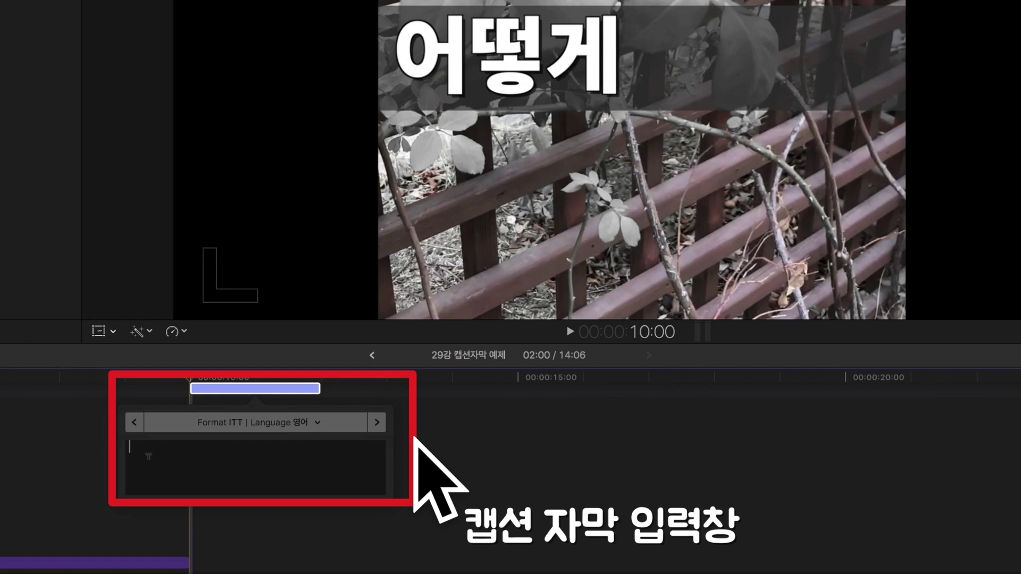
Enter 'How do you make it?' as the caption text and trim it to end at 00:00:11:15.
text(How do you make it?)
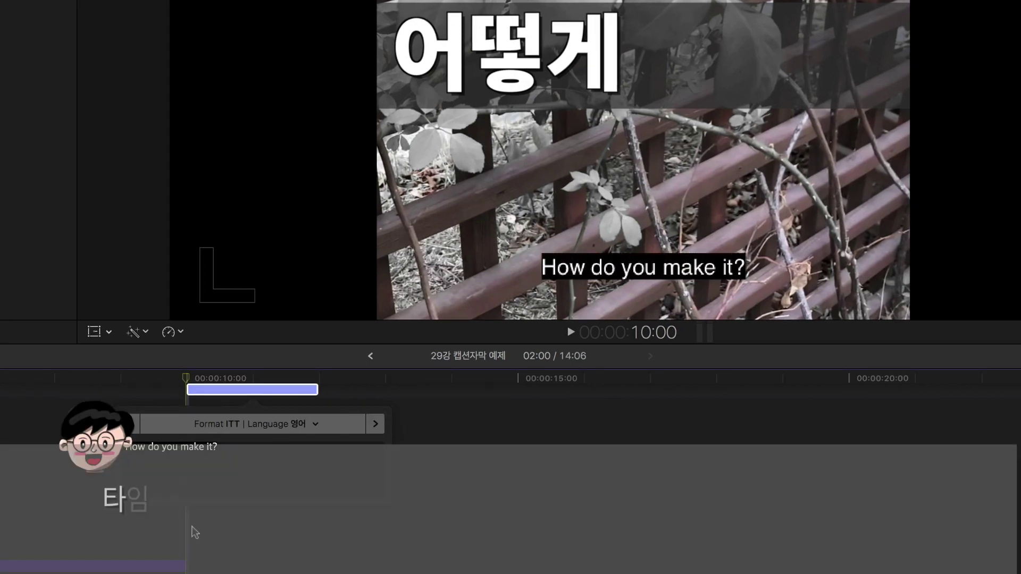
click(195, 532)
drag(192, 378, 287, 380)
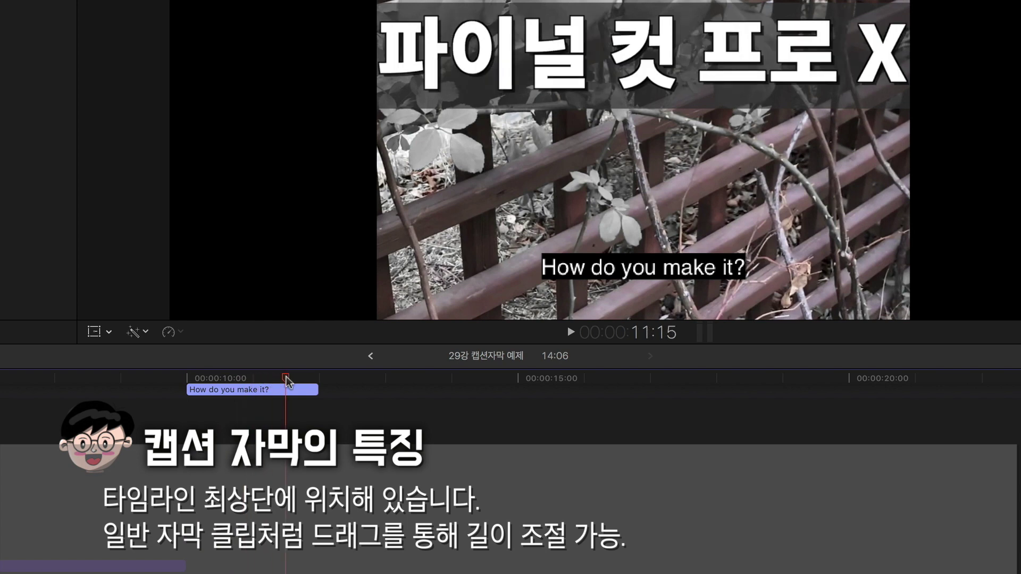
drag(317, 390, 293, 391)
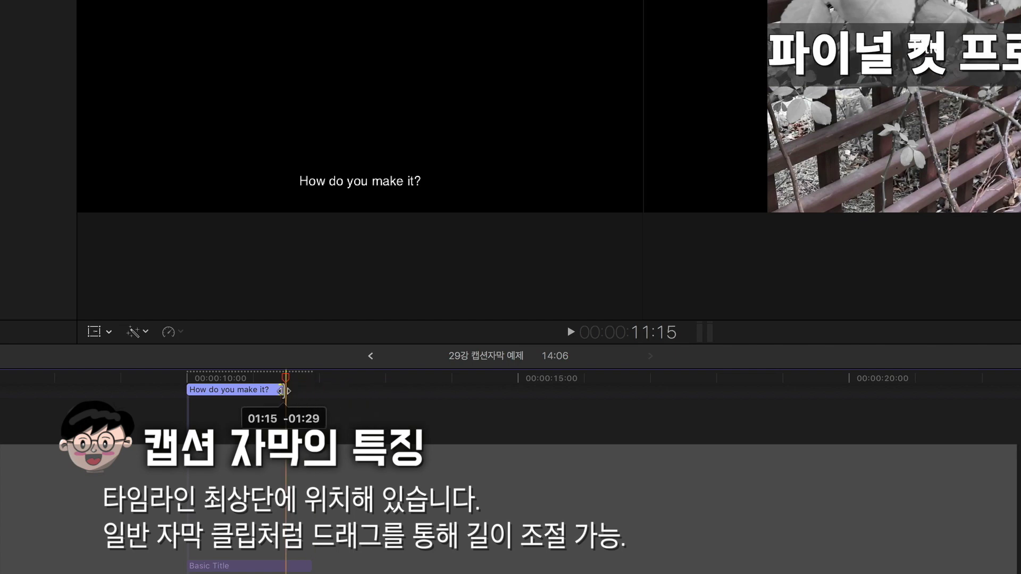
drag(293, 391, 284, 392)
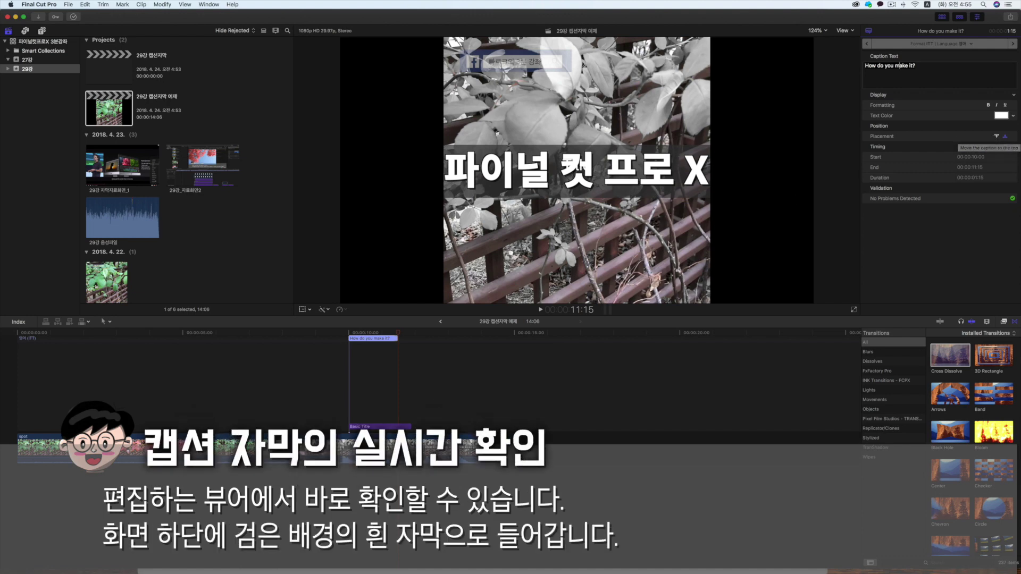
click(359, 333)
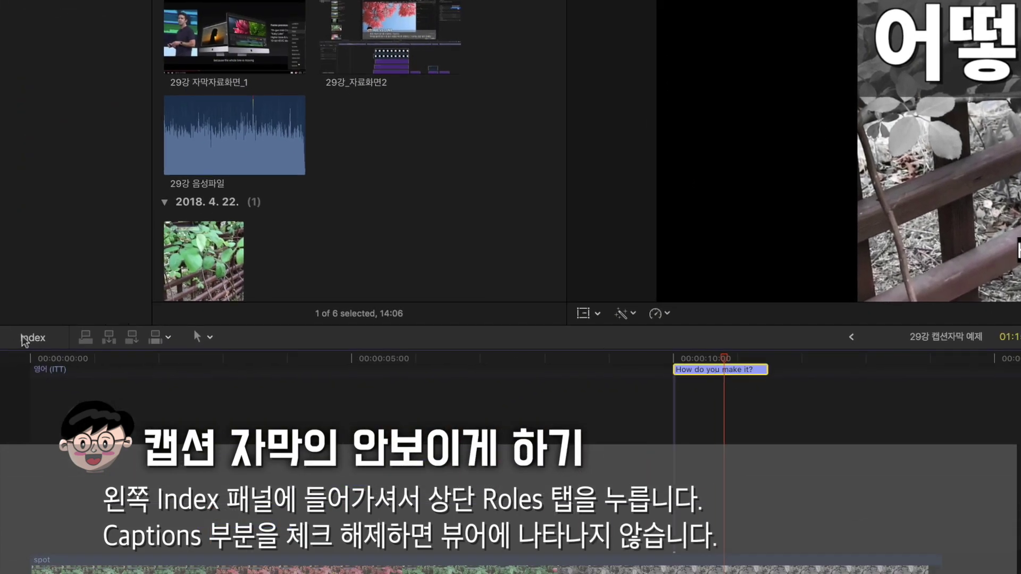
Open the timeline index's Roles list and toggle the Captions role off and back on.
click(23, 338)
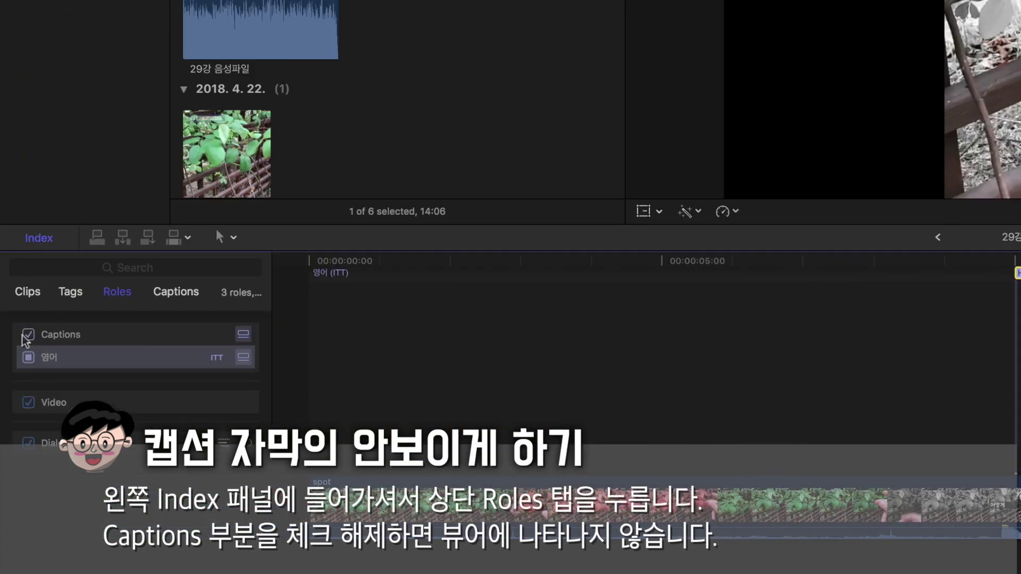
click(28, 336)
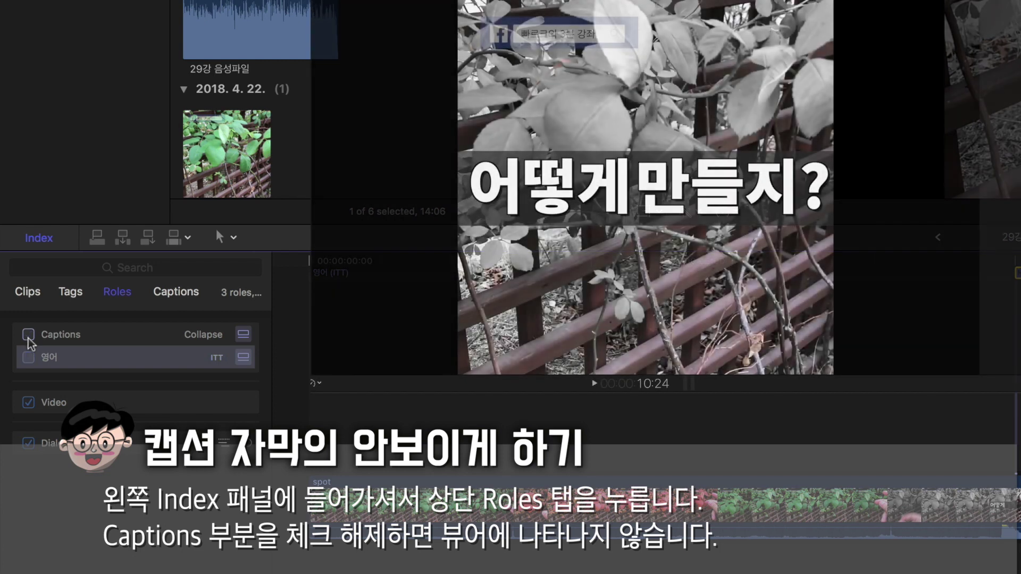
click(28, 335)
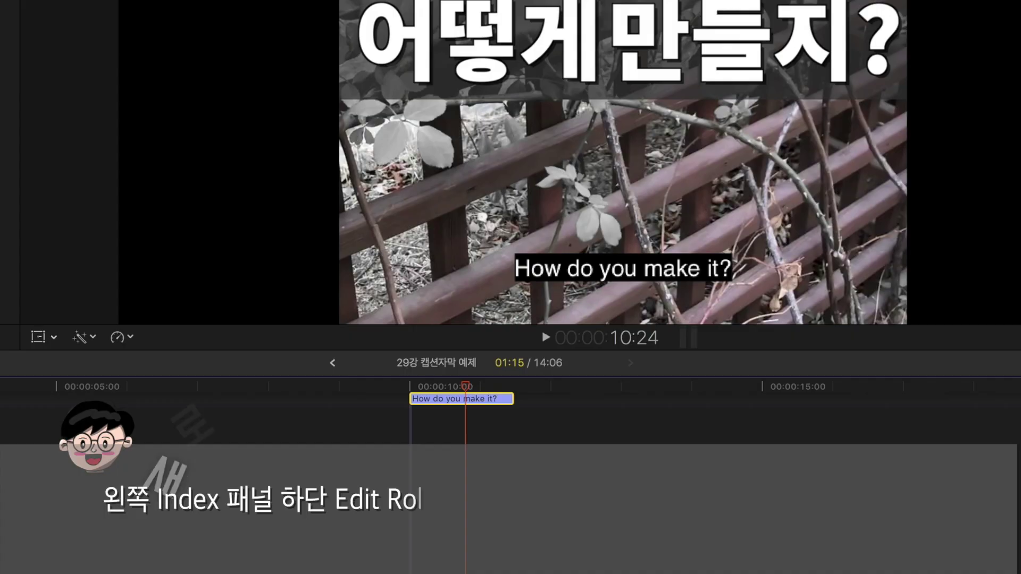
Add a 한국어 language to the ITT caption role alongside 영어 and apply the change.
click(118, 565)
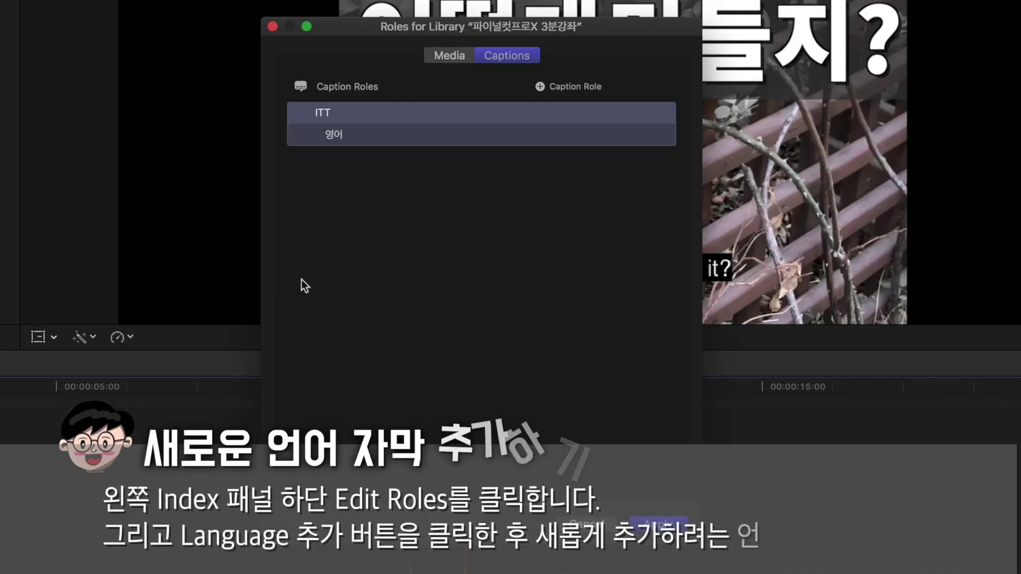
mouse_move(546, 103)
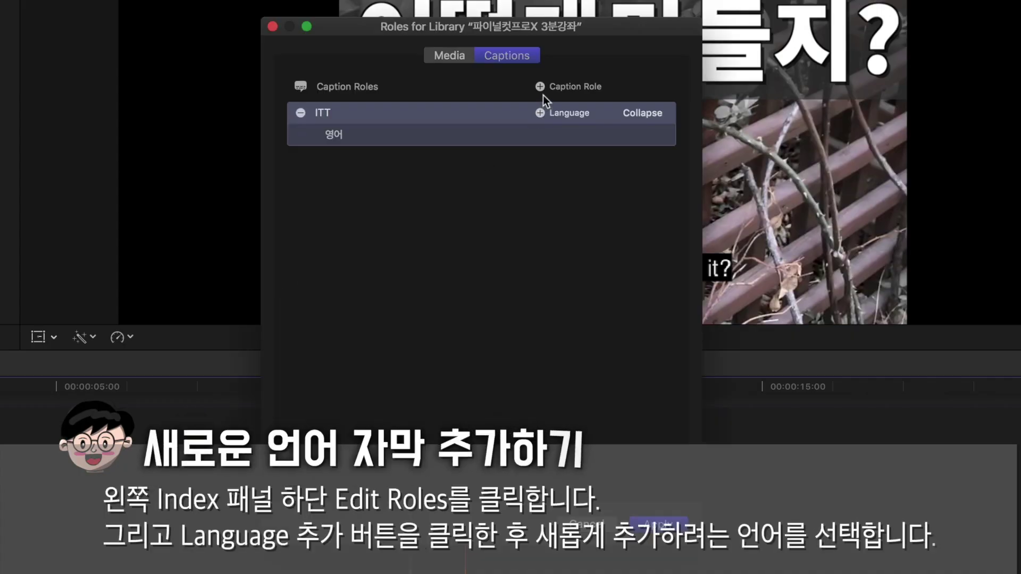
click(567, 115)
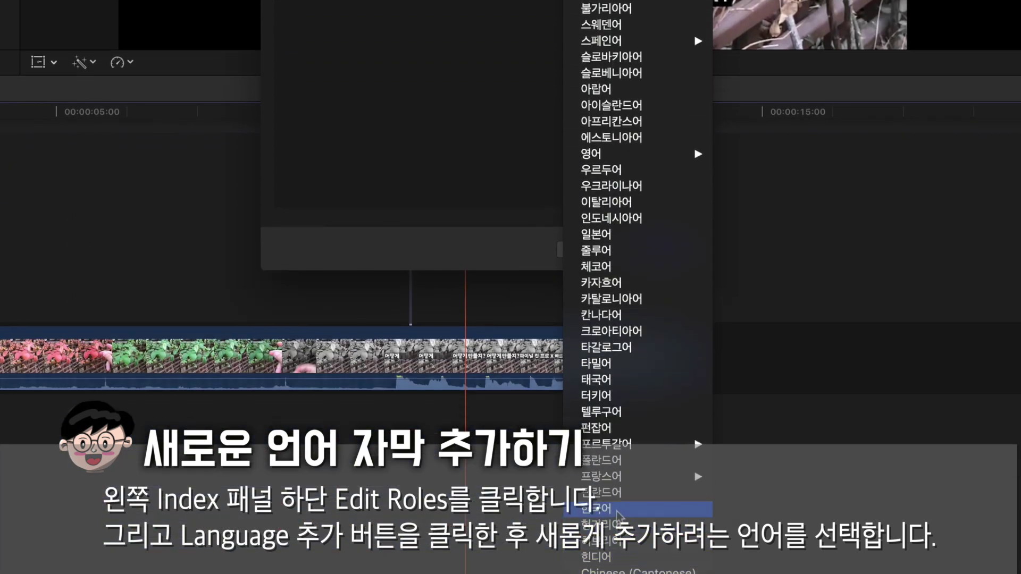
click(617, 511)
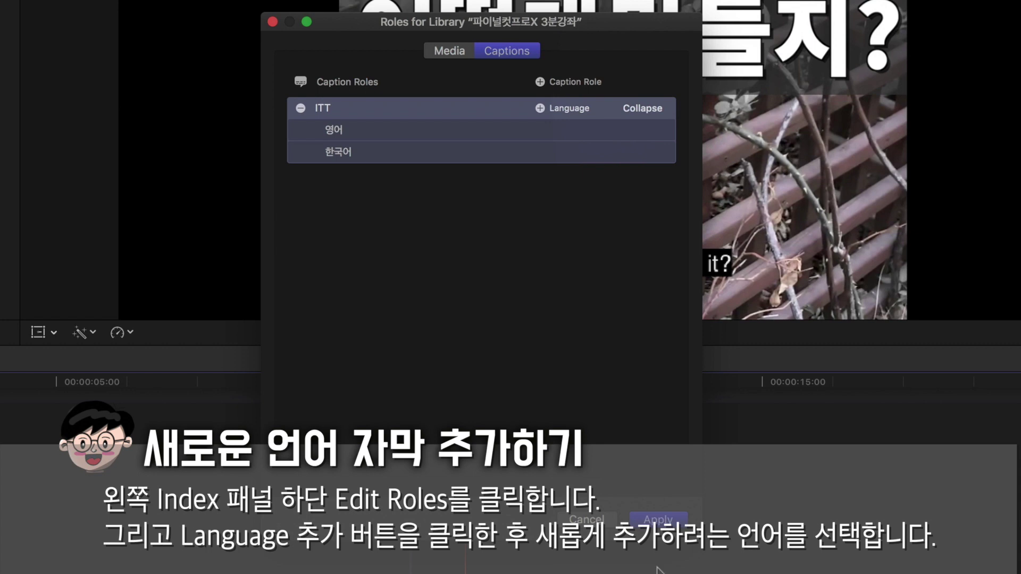
click(660, 534)
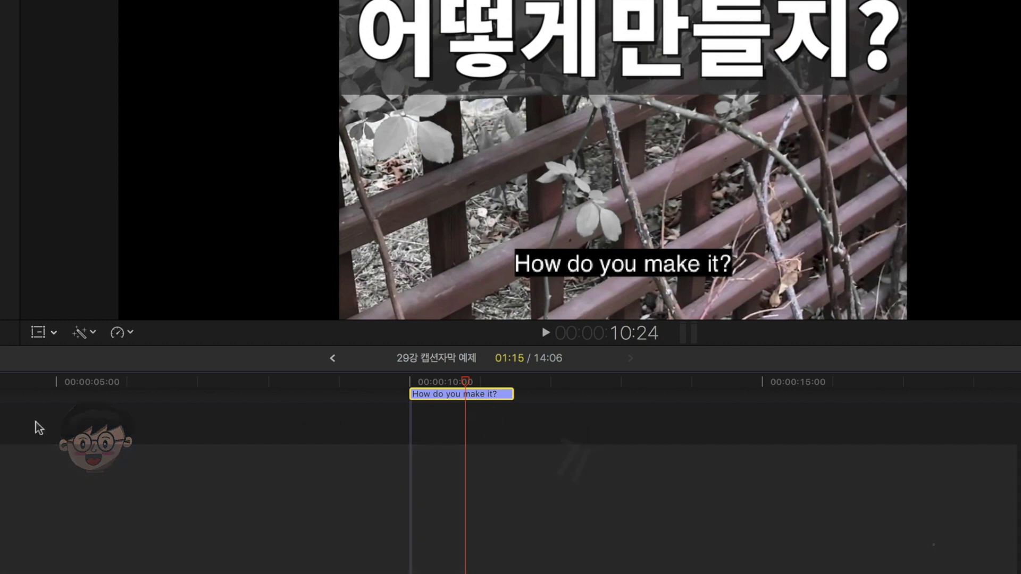
Duplicate all three English captions into a new-language caption lane with identical timing.
drag(690, 407, 427, 392)
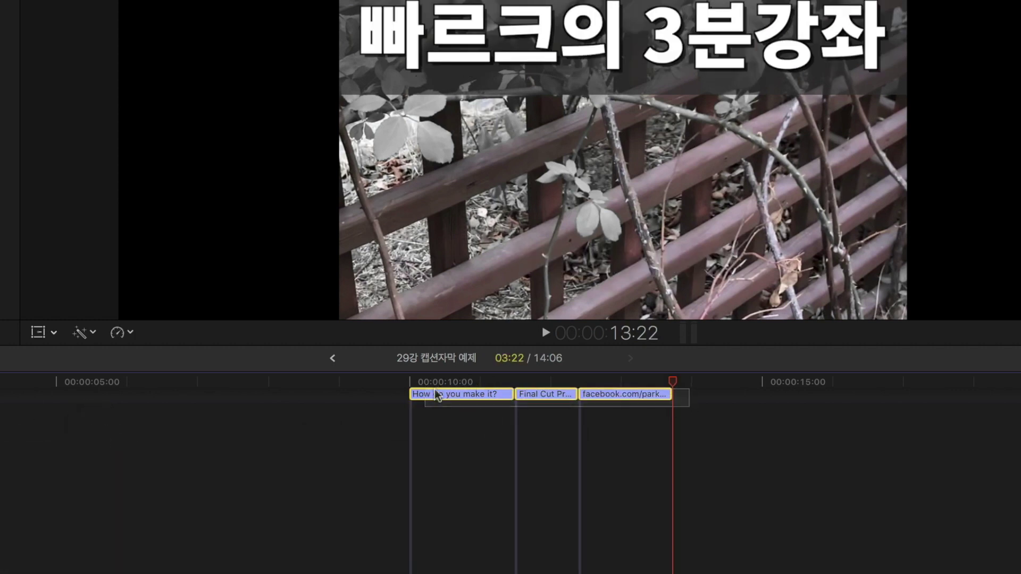
right_click(452, 397)
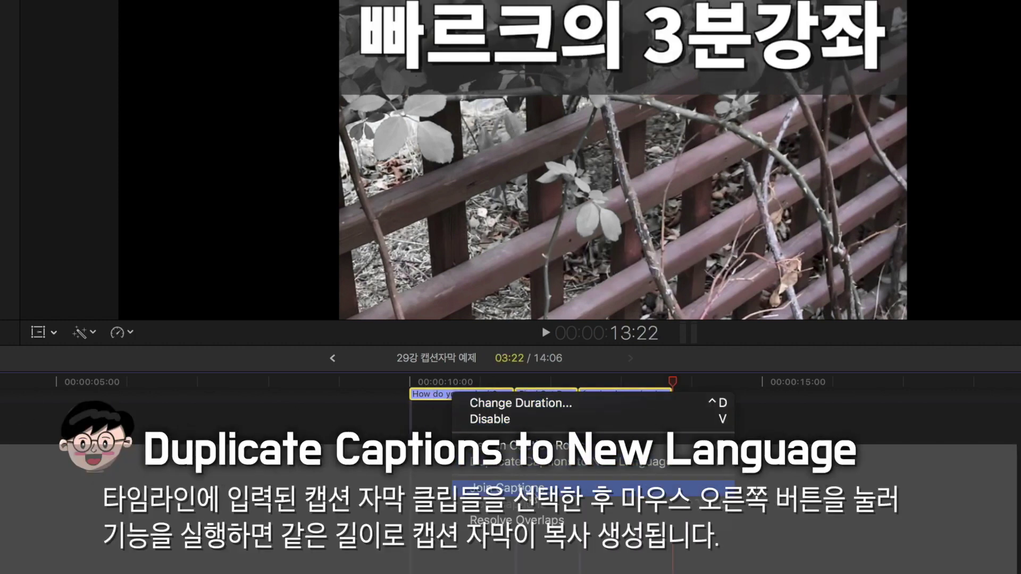
mouse_move(690, 471)
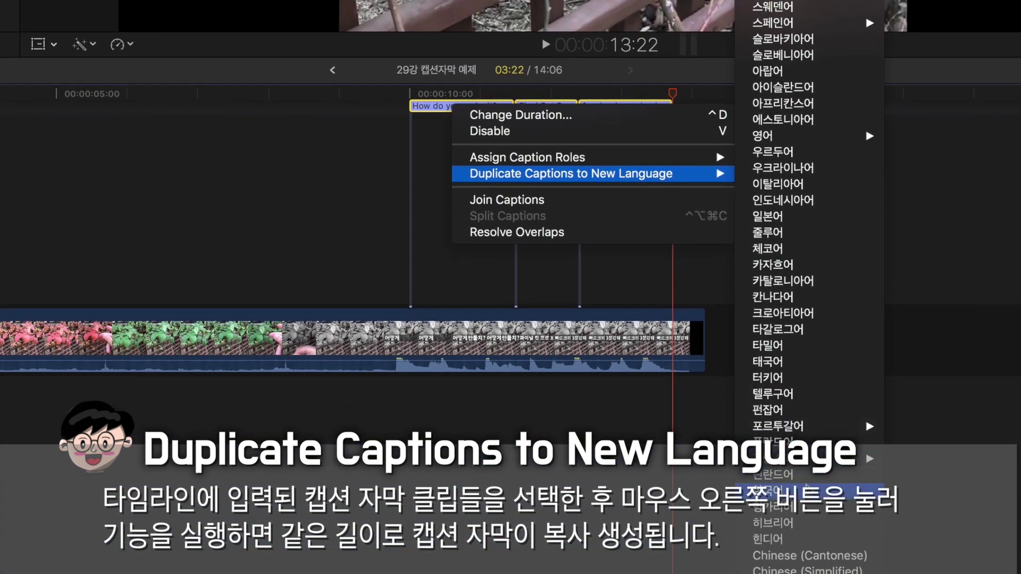
click(787, 491)
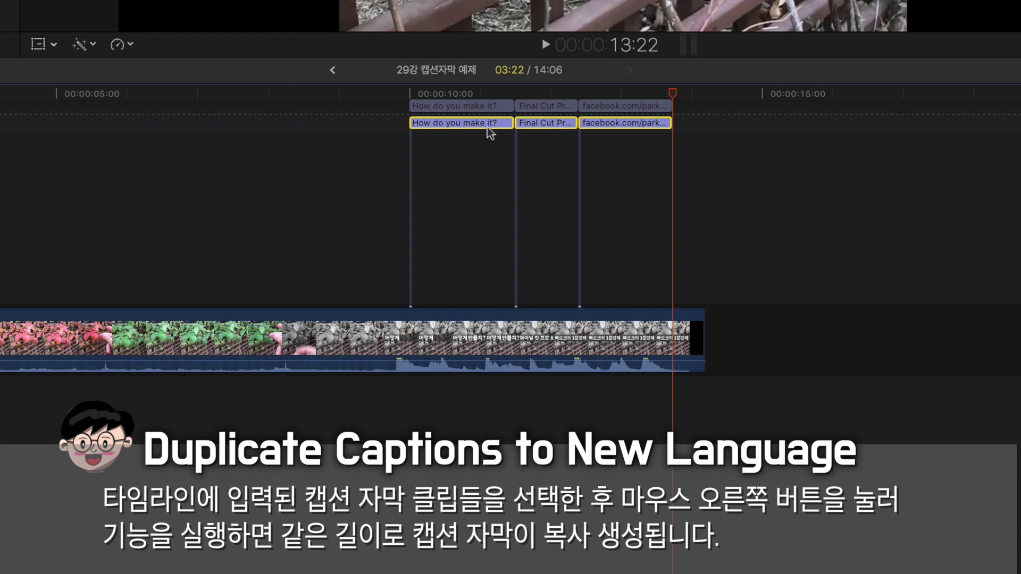